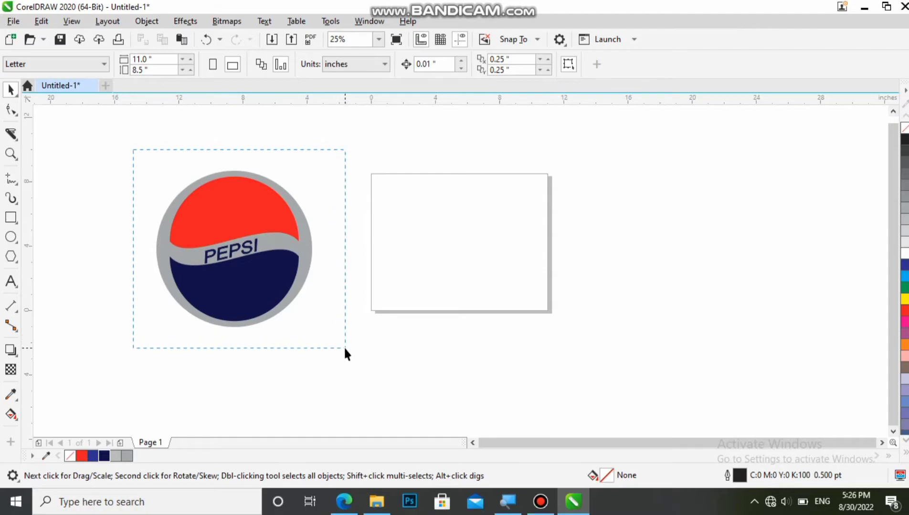
Draw a circle about 6.7 inches in diameter on the blank page beside the reference logo
click(105, 249)
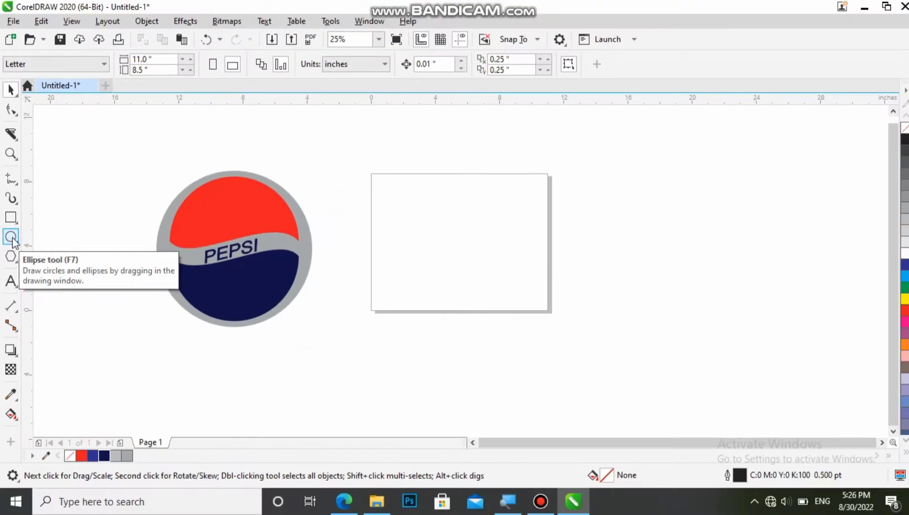
click(12, 235)
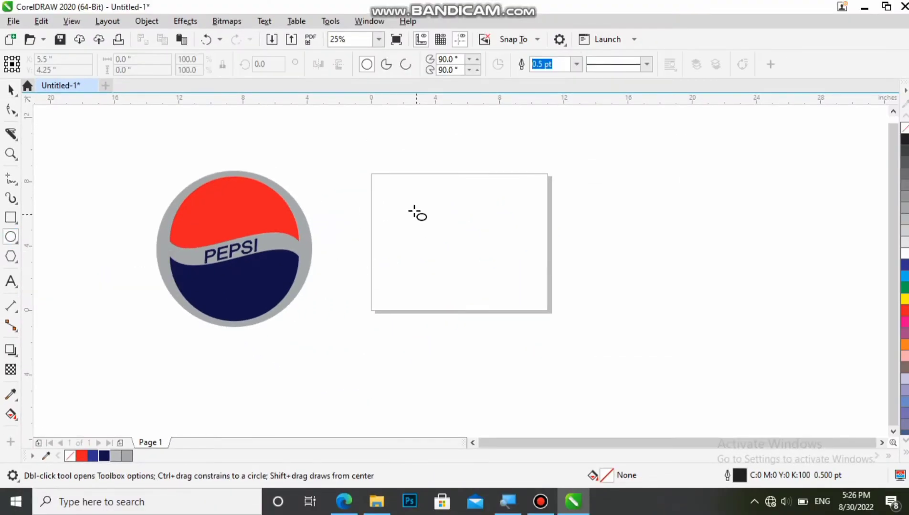
drag(387, 192, 497, 302)
scroll(484, 234, up, 2)
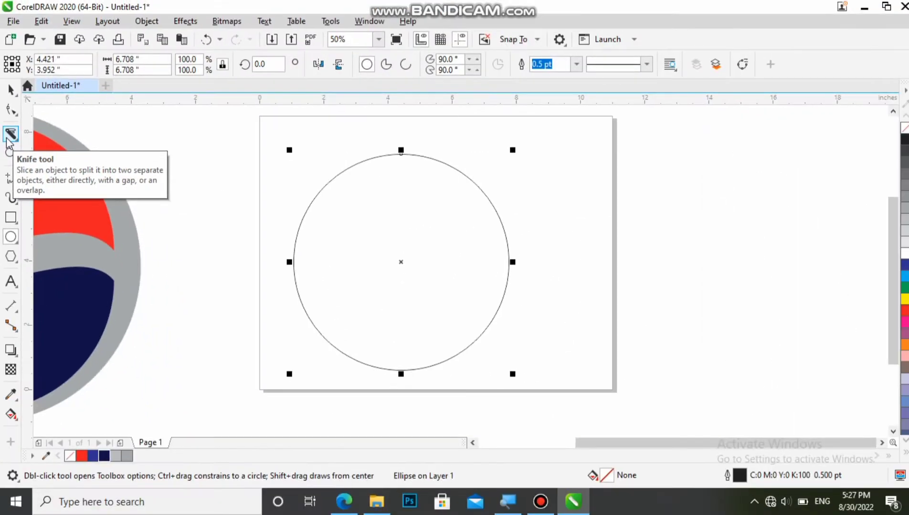
Cut the circle in half with the Knife tool along its horizontal diameter, from quadrant to quadrant
click(11, 140)
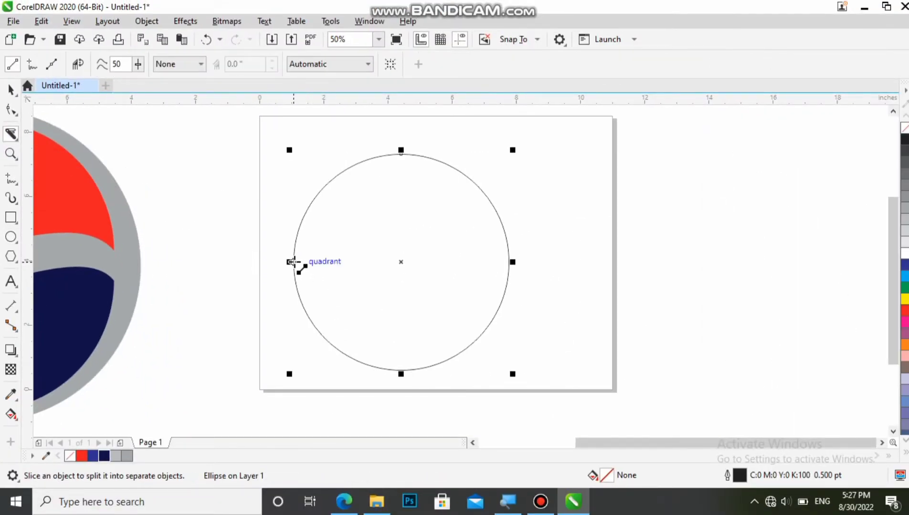
drag(294, 262, 520, 261)
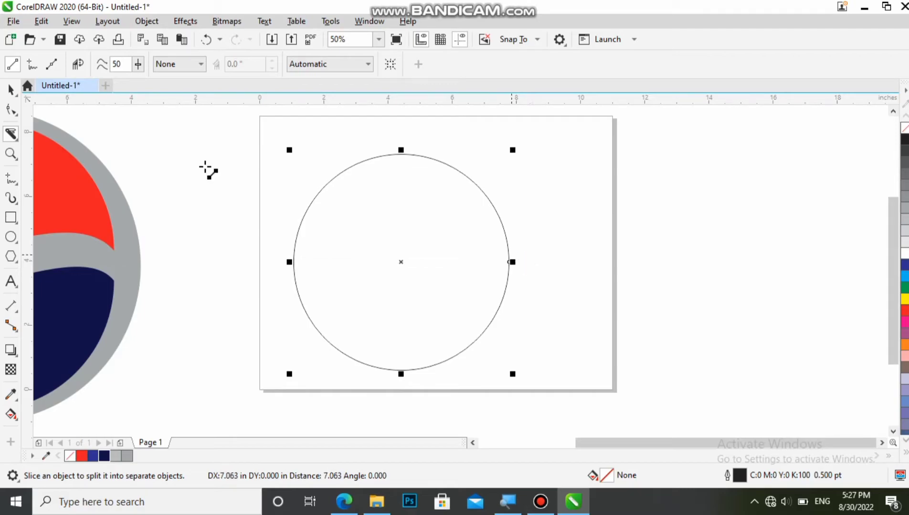
click(11, 90)
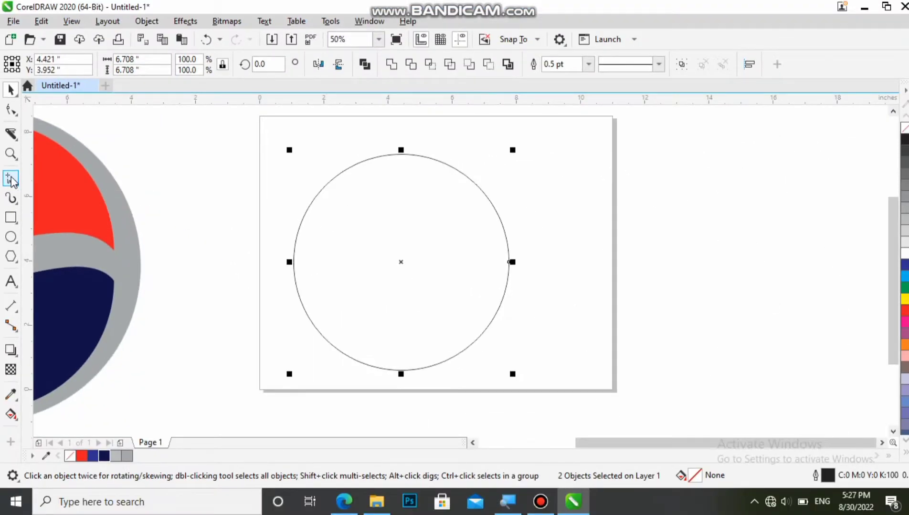
Try to draw a straight freehand line across the circle's horizontal diameter
click(22, 177)
click(290, 262)
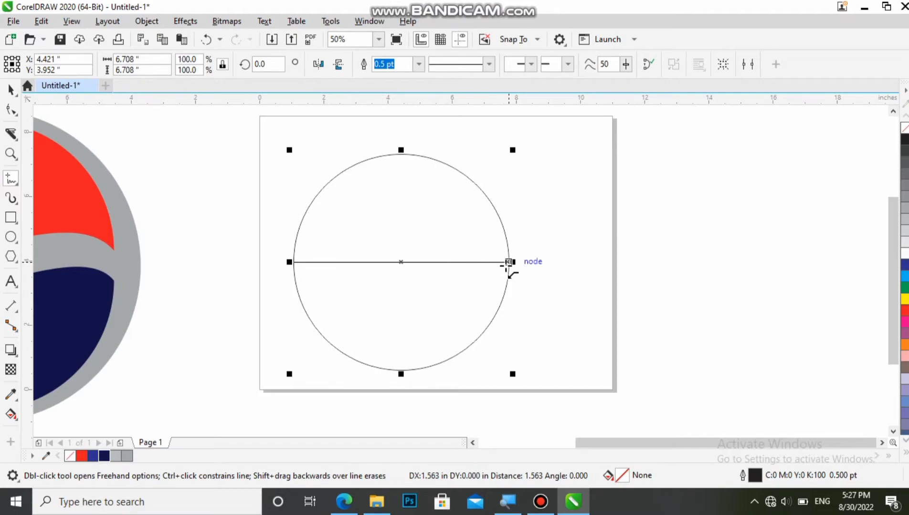
click(509, 262)
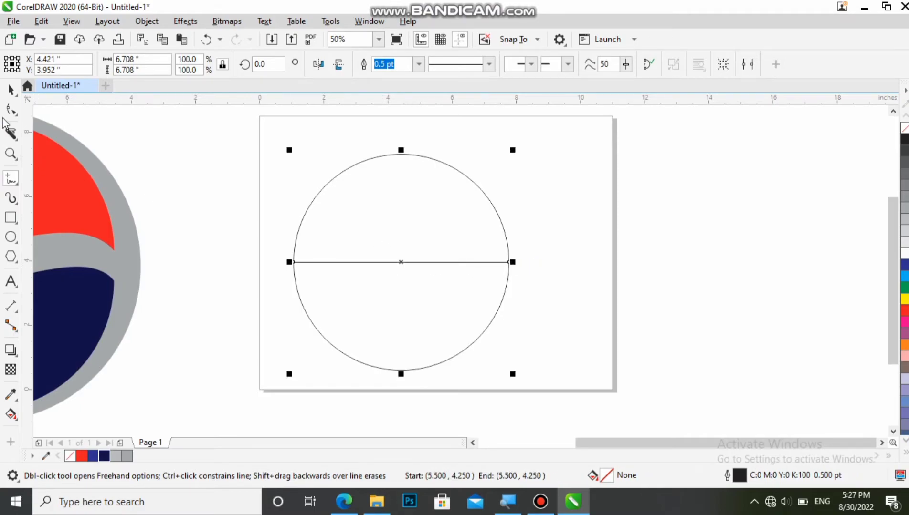
Delete the lower half of the cut circle
key(space)
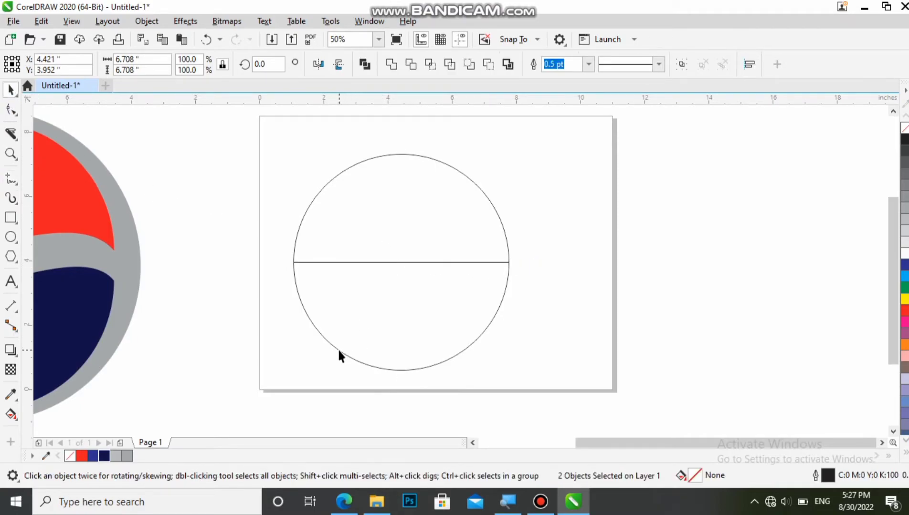
click(338, 350)
key(Delete)
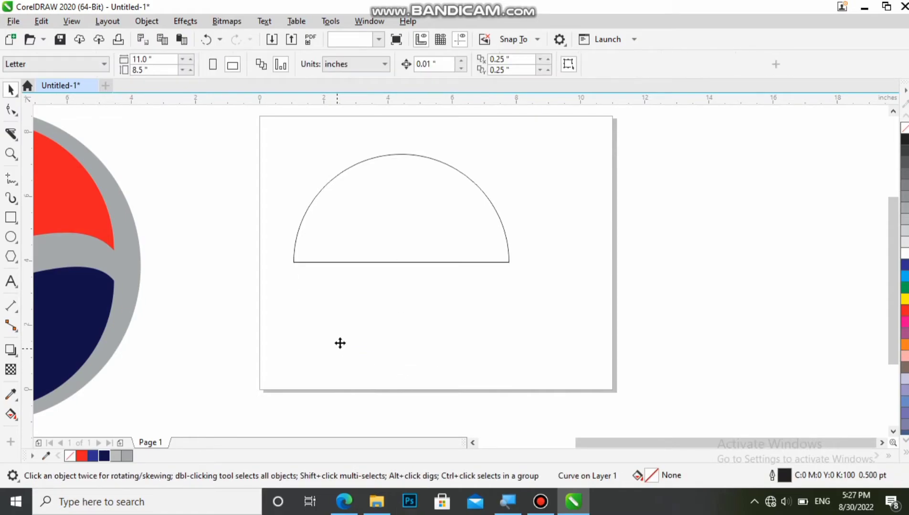
Convert the straight bottom edge of the remaining half circle to a curve with the Shape tool
click(396, 221)
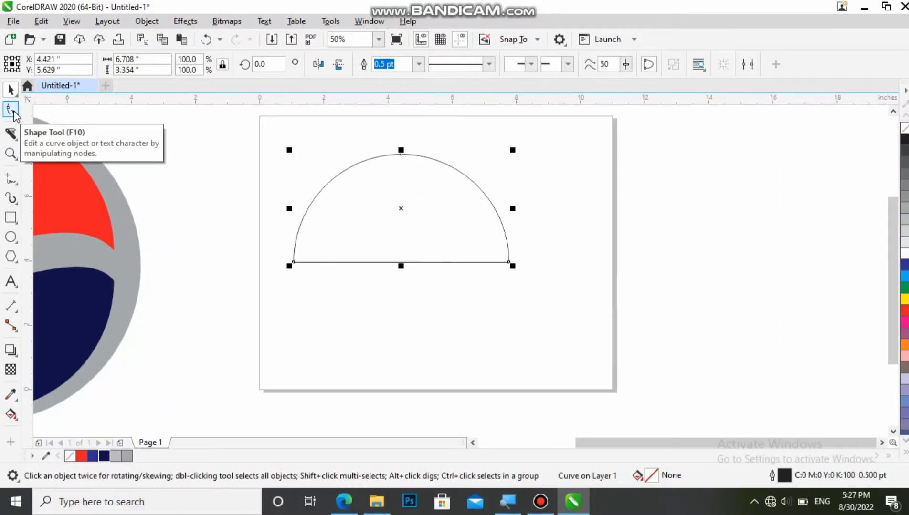
click(21, 105)
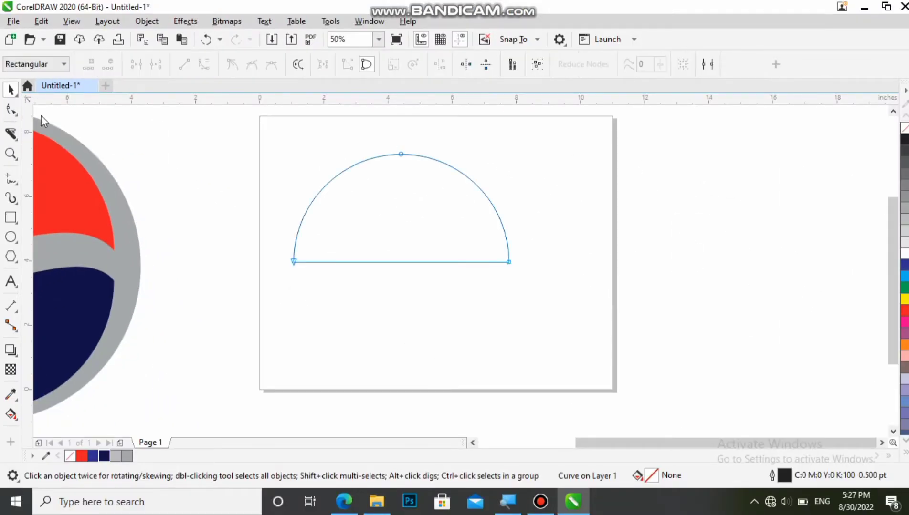
click(401, 262)
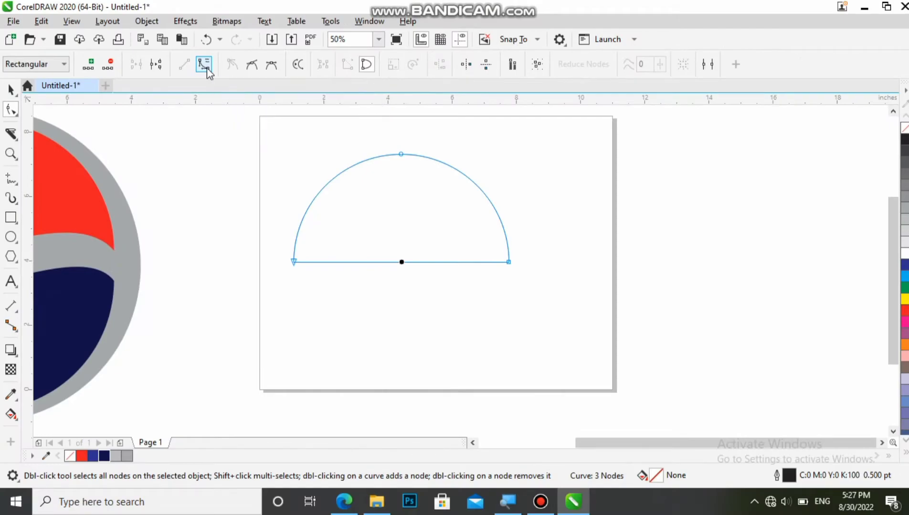
click(207, 68)
Bend the half circle's bottom edge into an S-shaped wave that dips at the left end and rises at the right end
scroll(360, 262, up, 1)
drag(371, 264, 279, 323)
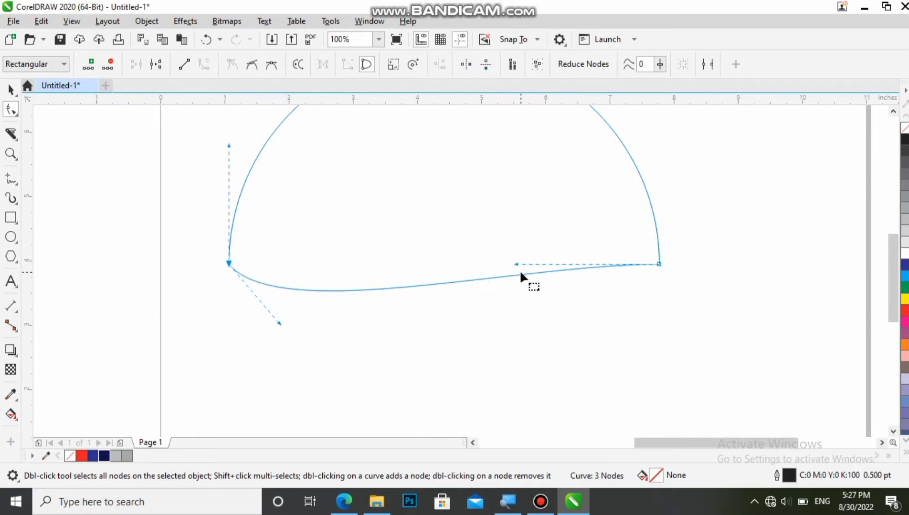
drag(516, 264, 589, 197)
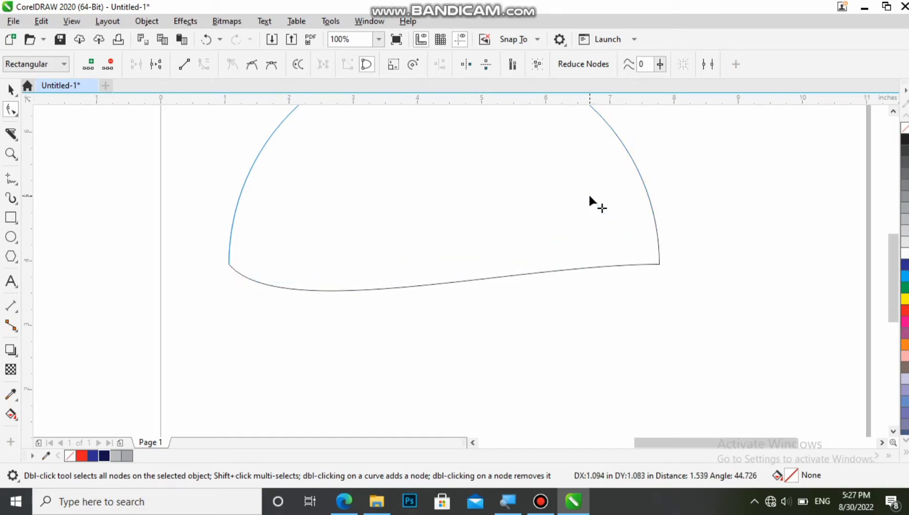
drag(277, 324, 267, 344)
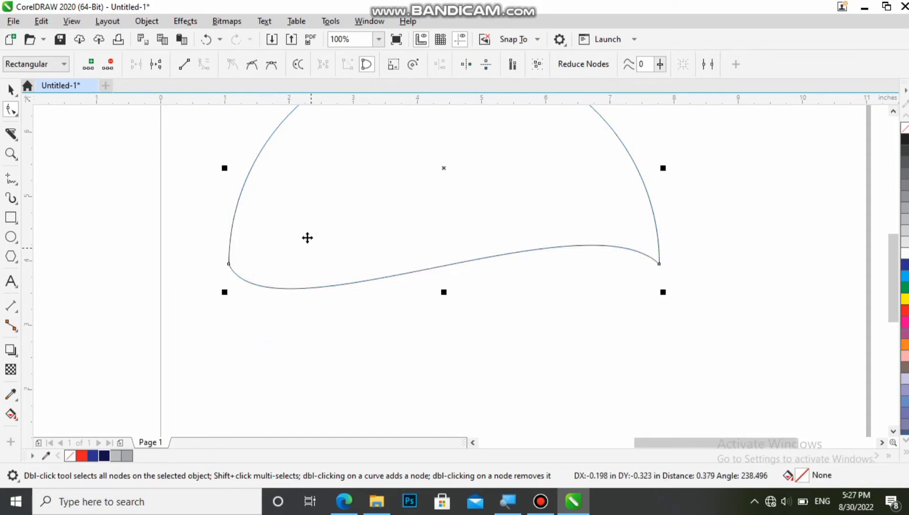
Duplicate the wave-edged half, mirror the copy horizontally and vertically, and place it directly below, leaving a narrow wavy gap
key(space)
scroll(308, 213, down, 2)
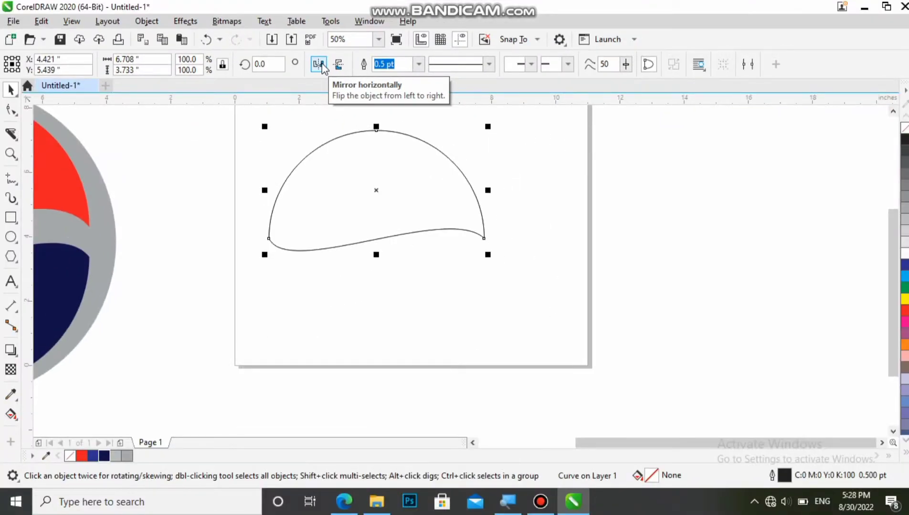
click(322, 65)
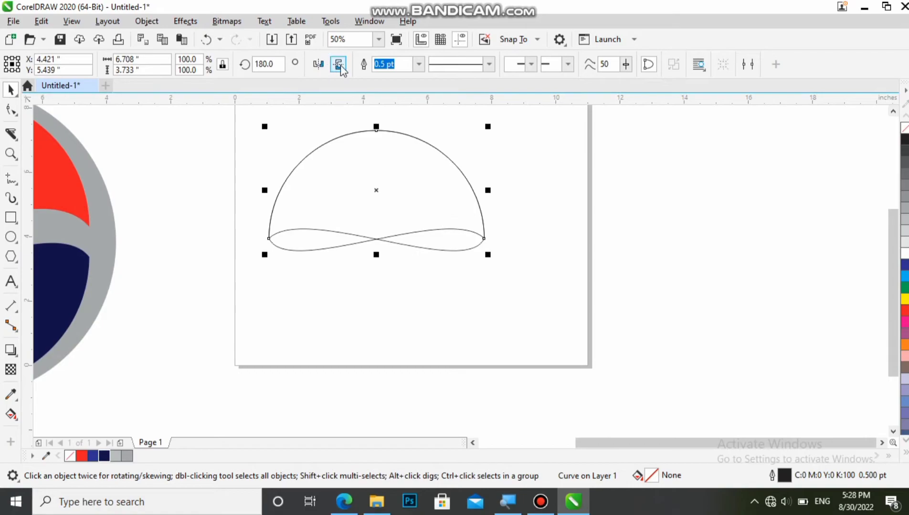
click(340, 66)
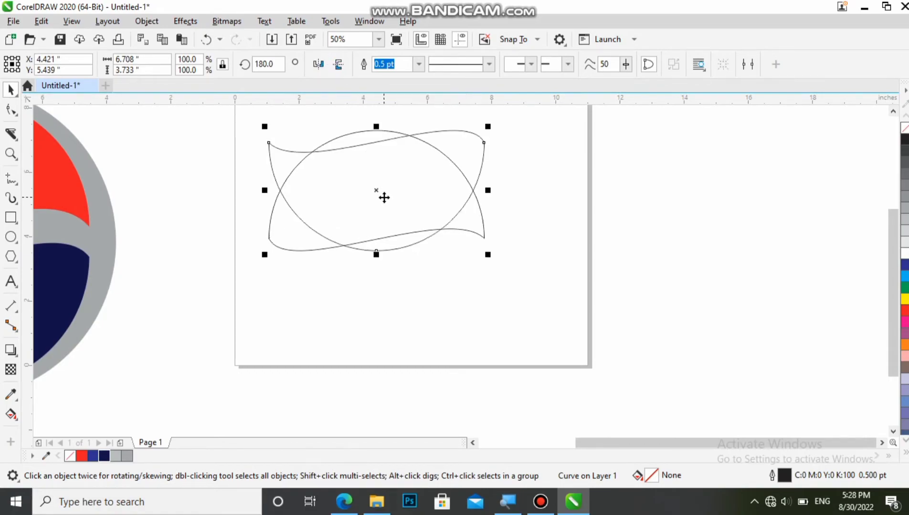
drag(376, 190, 387, 309)
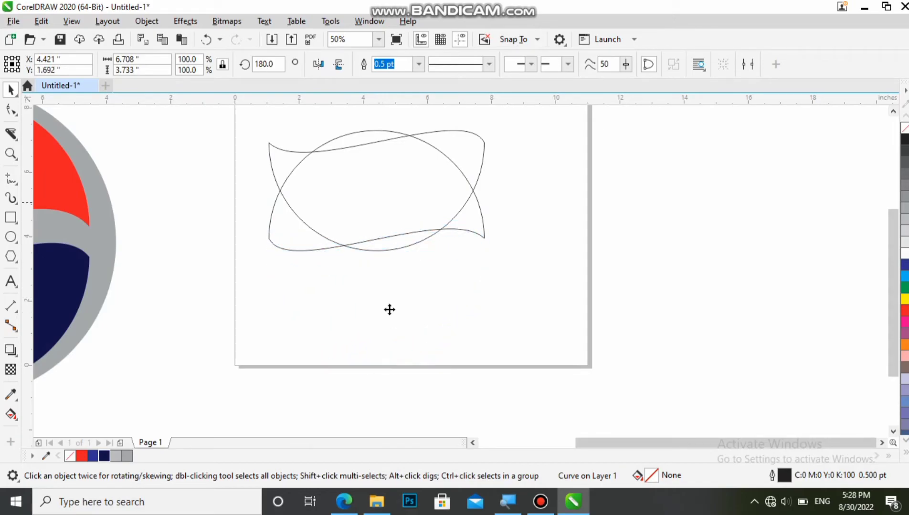
click(253, 173)
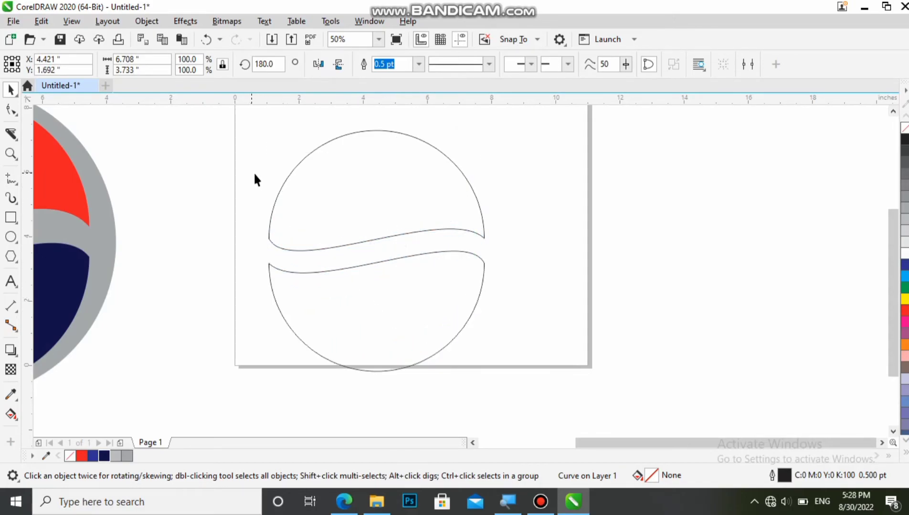
Fill the upper half with red and the lower half with dark navy (C100 M96 Y24 K50)
click(353, 194)
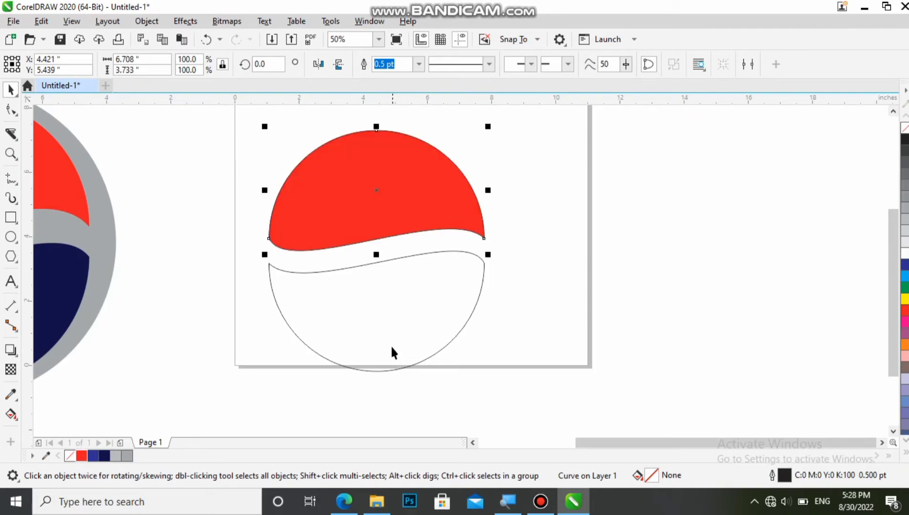
click(377, 370)
click(105, 457)
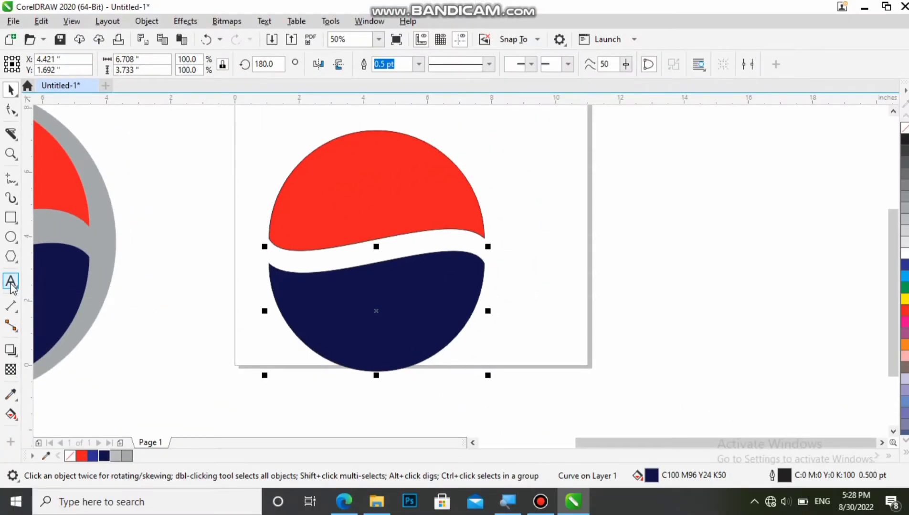
Add the artistic text "PEPSI" in Arial 24 pt beside the two-colour circle
click(12, 283)
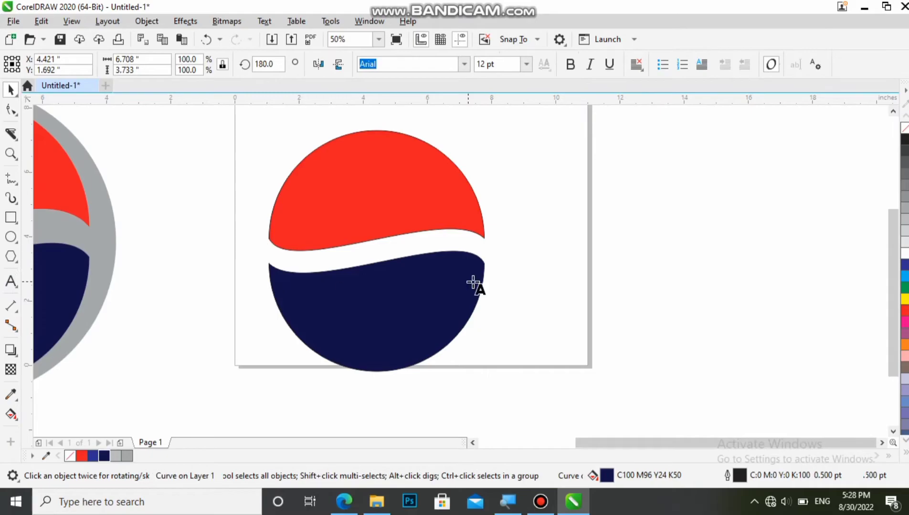
click(537, 252)
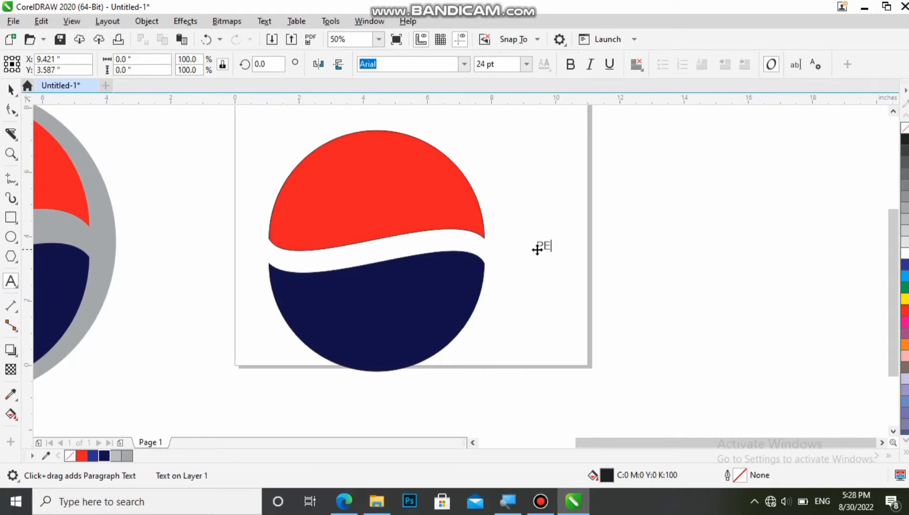
text(PEPSI)
click(10, 89)
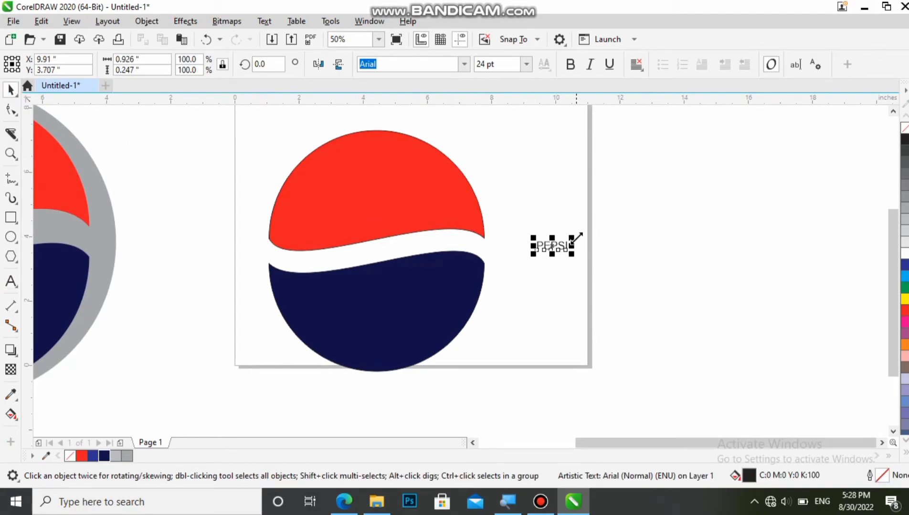
Enlarge the PEPSI text to about 61.4 pt and colour its fill and outline dark navy
drag(573, 235, 619, 209)
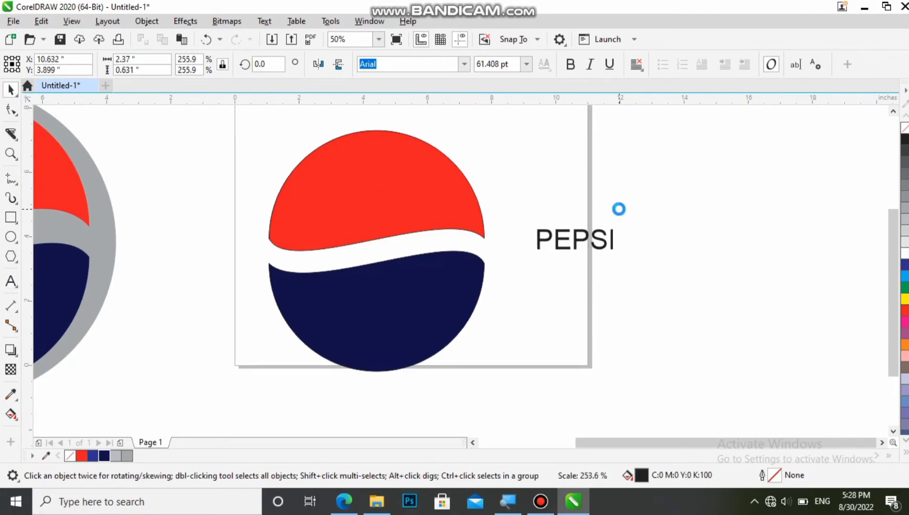
click(105, 456)
right_click(105, 457)
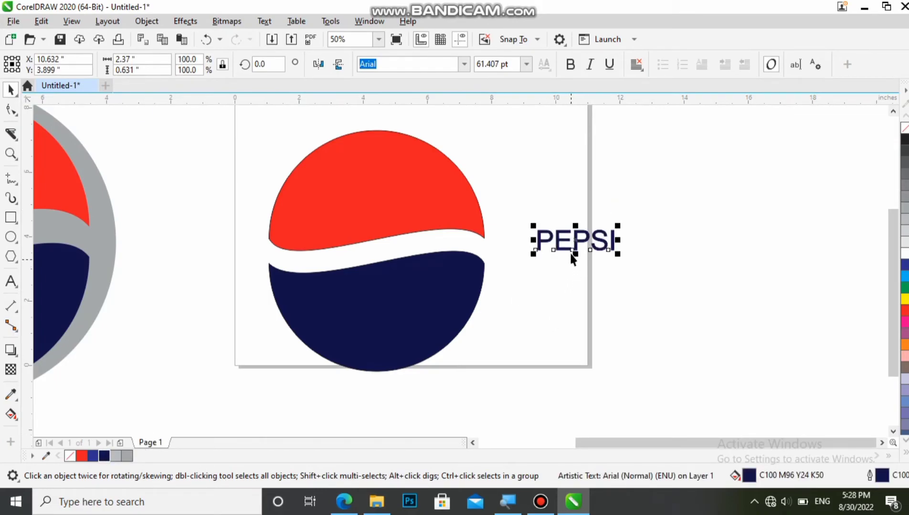
Move the PEPSI text into the white wavy gap and rotate it about 12.4° to follow the band
drag(575, 239, 392, 249)
scroll(393, 248, up, 1)
click(394, 249)
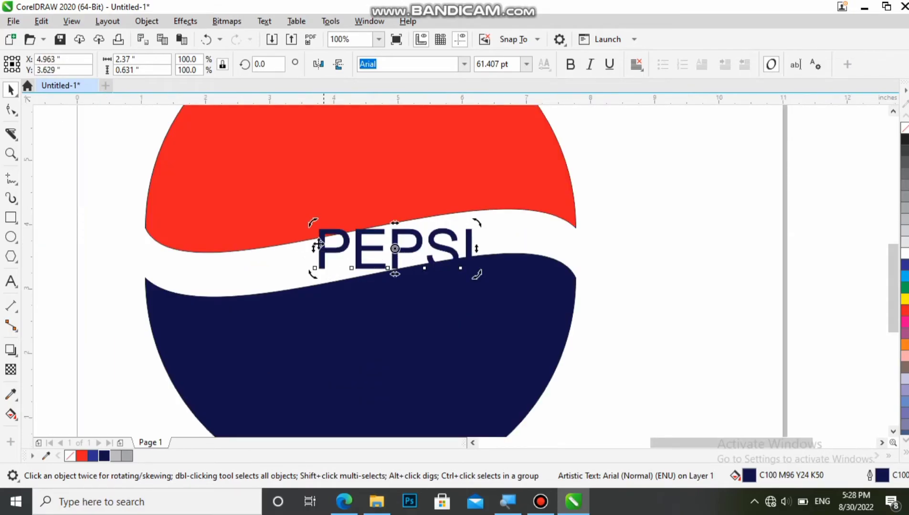
drag(309, 225, 302, 239)
click(626, 261)
click(432, 263)
drag(394, 257, 370, 260)
Scale the PEPSI text down to about 53 pt and reposition it between the red and navy shapes
scroll(308, 304, up, 1)
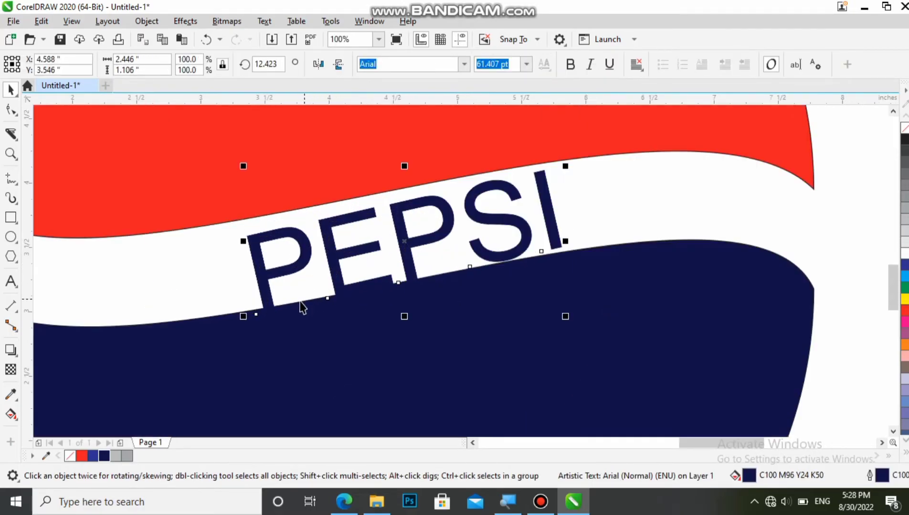
drag(241, 319, 248, 300)
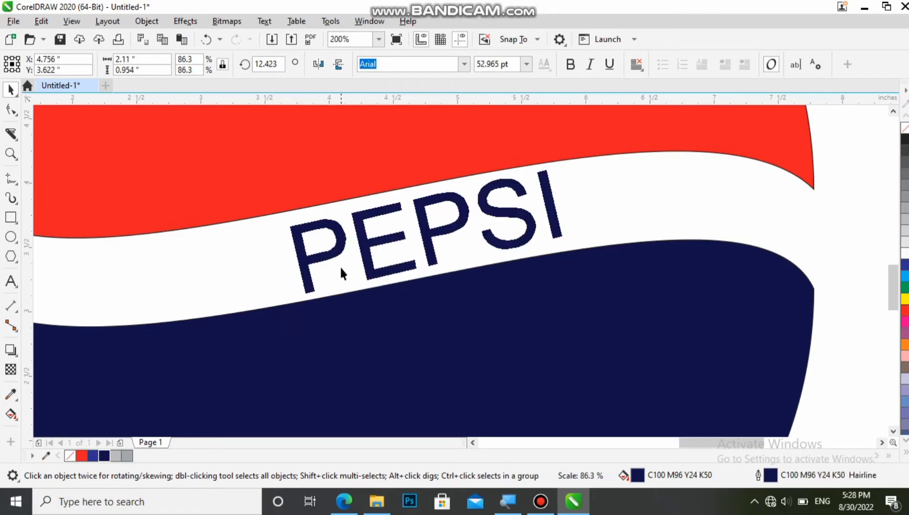
drag(362, 254, 337, 257)
Reduce the PEPSI text's rotation to about 9.5° and skew it horizontally so the letters slant to the right
click(384, 251)
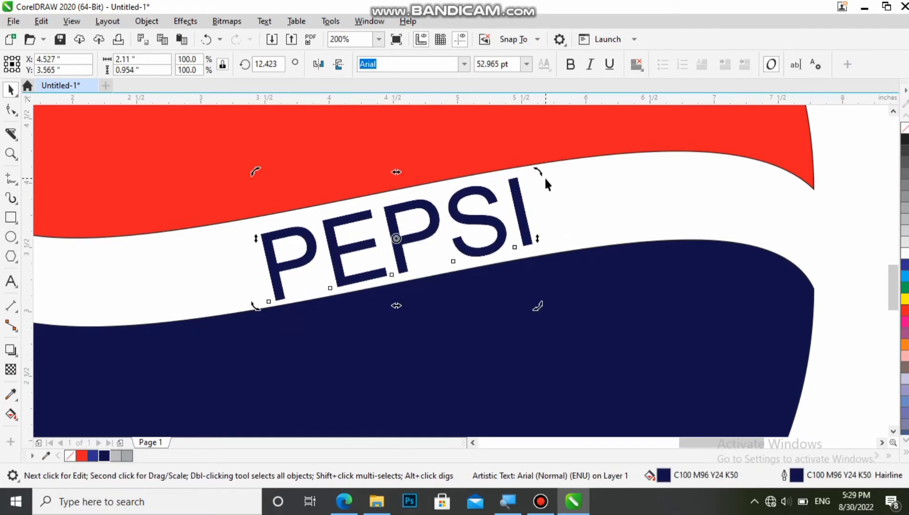
drag(539, 173, 541, 176)
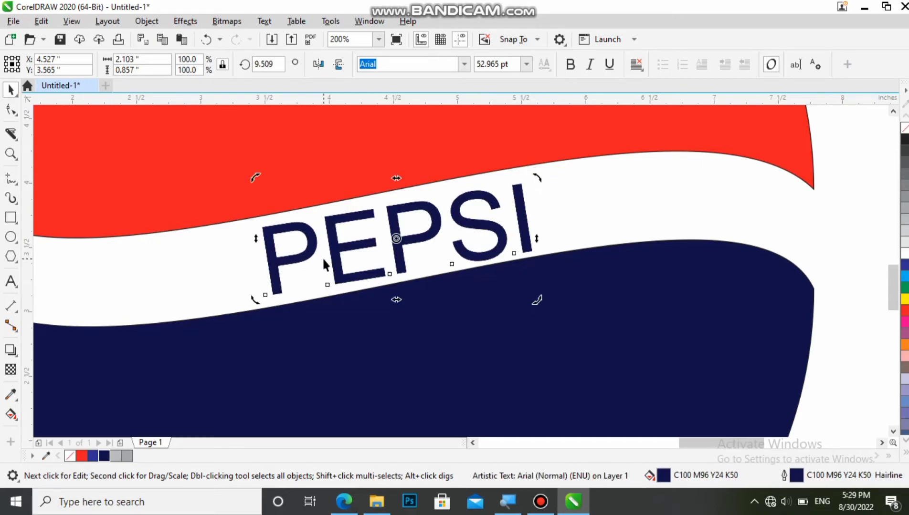
drag(397, 178, 423, 177)
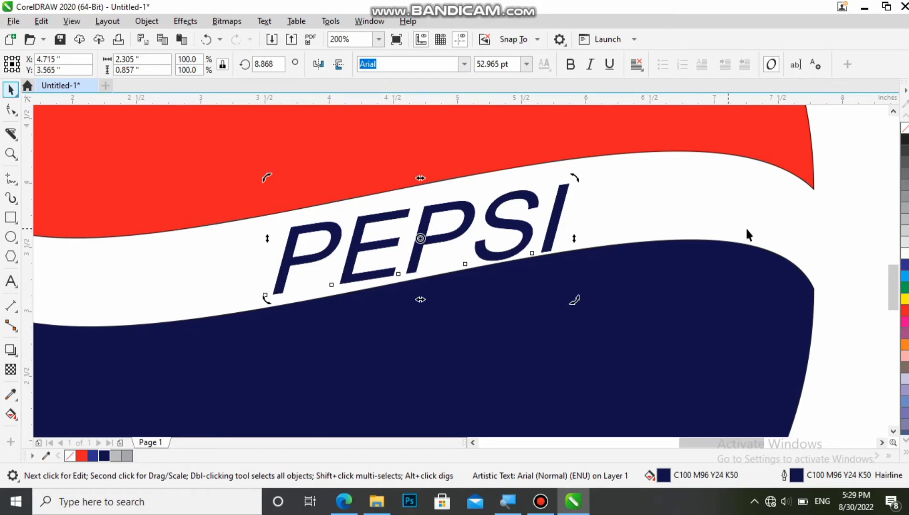
Move the slanted PEPSI text to the centre of the white wavy band
key(Escape)
drag(404, 239, 387, 250)
scroll(386, 244, down, 1)
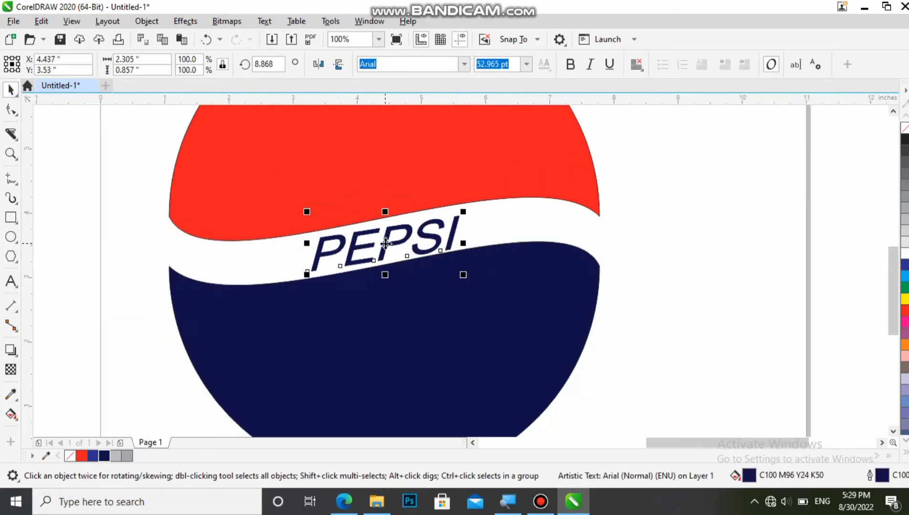
Rotate the PEPSI text slightly further, to about 10.2°, so it follows the slope of the wavy band
key(Escape)
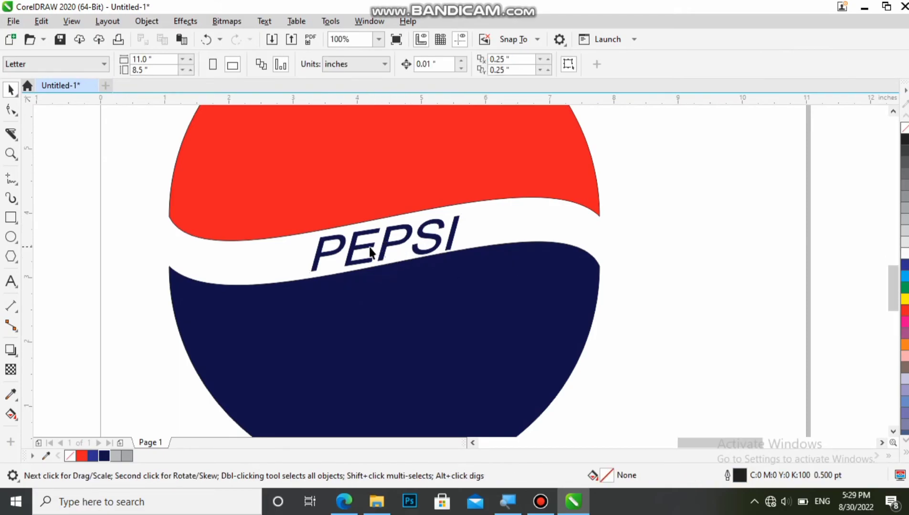
scroll(356, 253, up, 1)
click(345, 248)
click(330, 241)
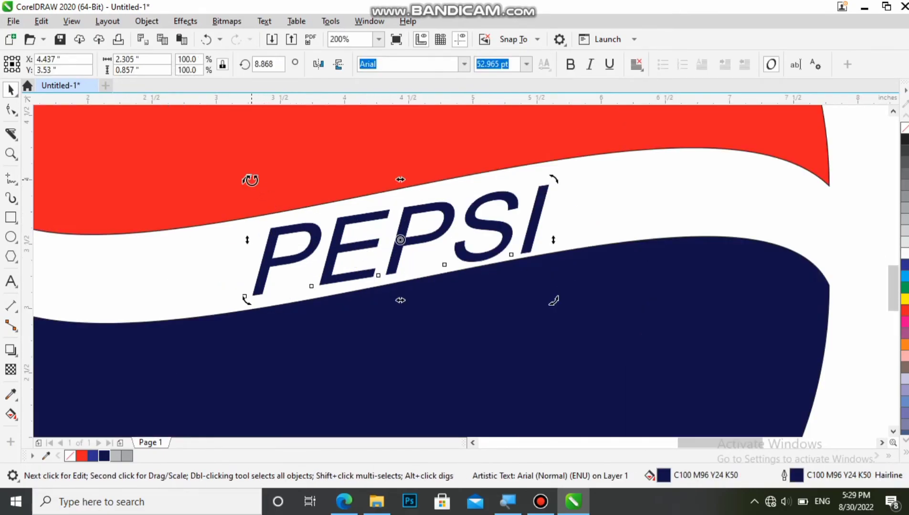
drag(248, 179, 244, 182)
scroll(344, 220, down, 1)
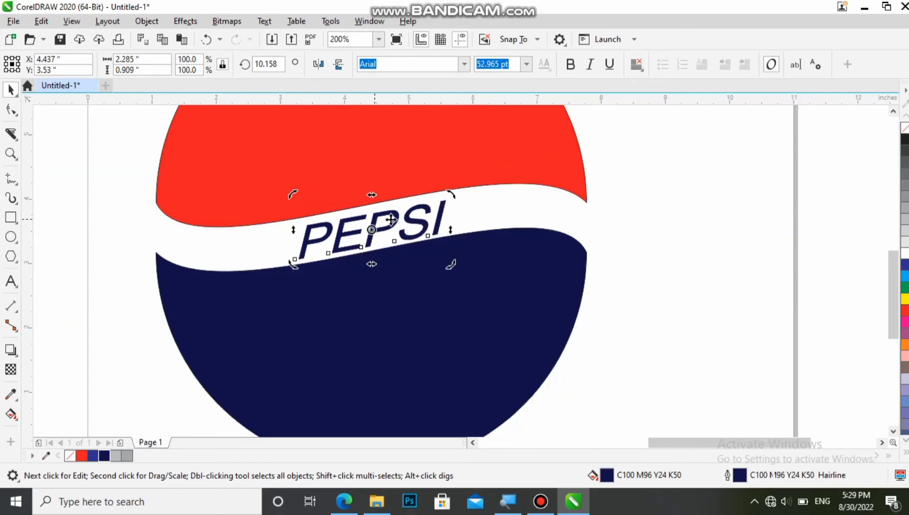
key(Escape)
Draw a circle about 8.29 inches in diameter beside the logo and fill it with 40% black grey
scroll(432, 245, down, 2)
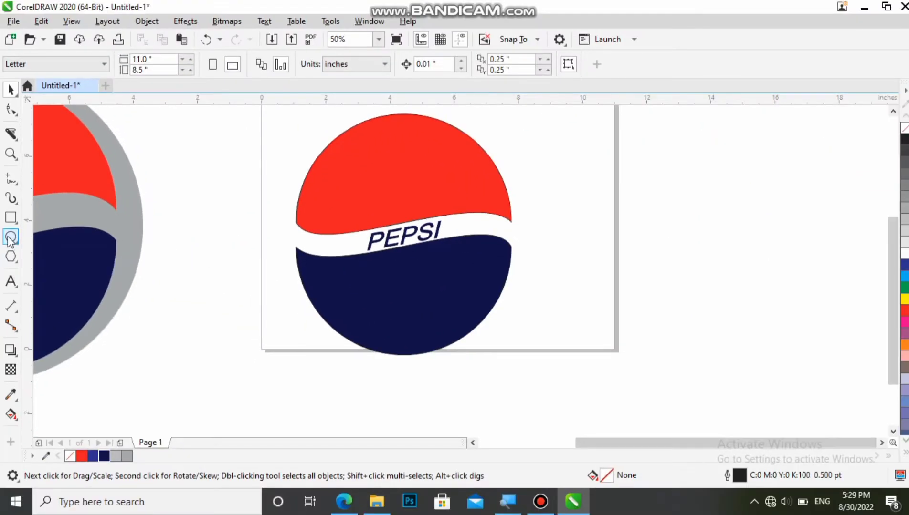
click(14, 238)
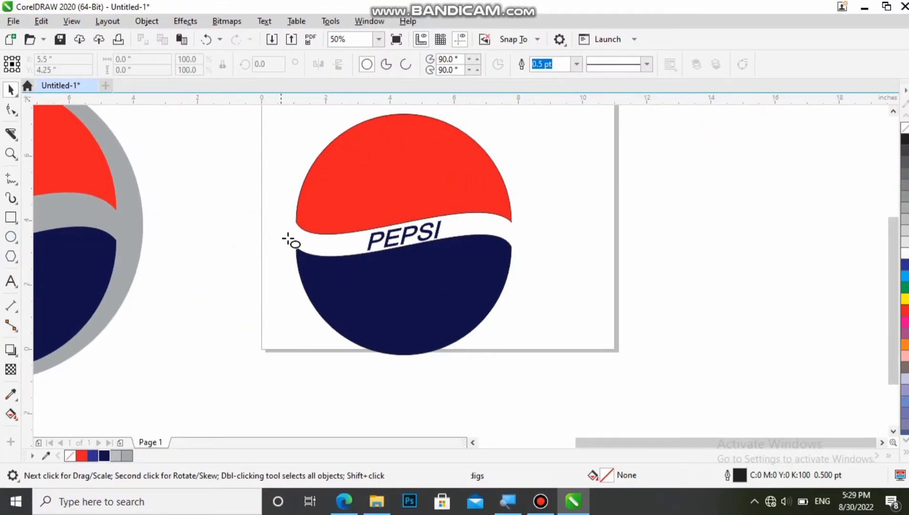
scroll(574, 242, down, 1)
drag(430, 189, 517, 325)
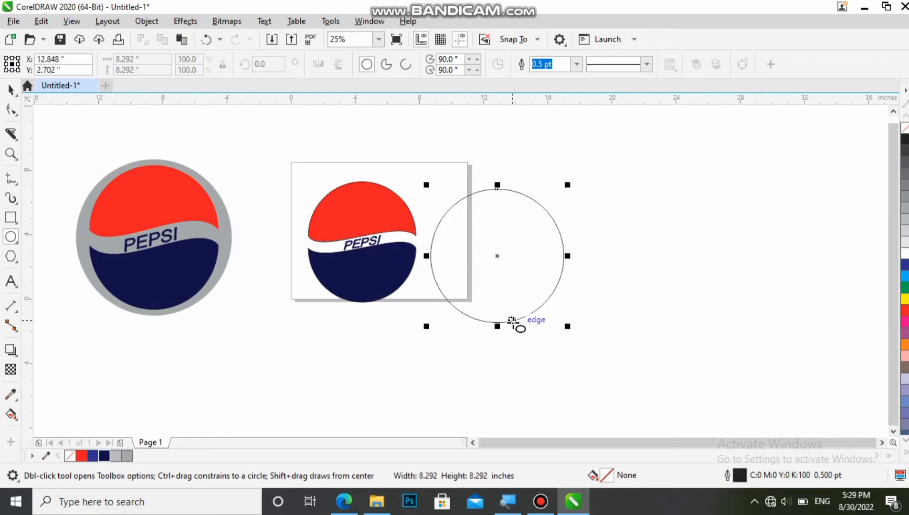
click(10, 90)
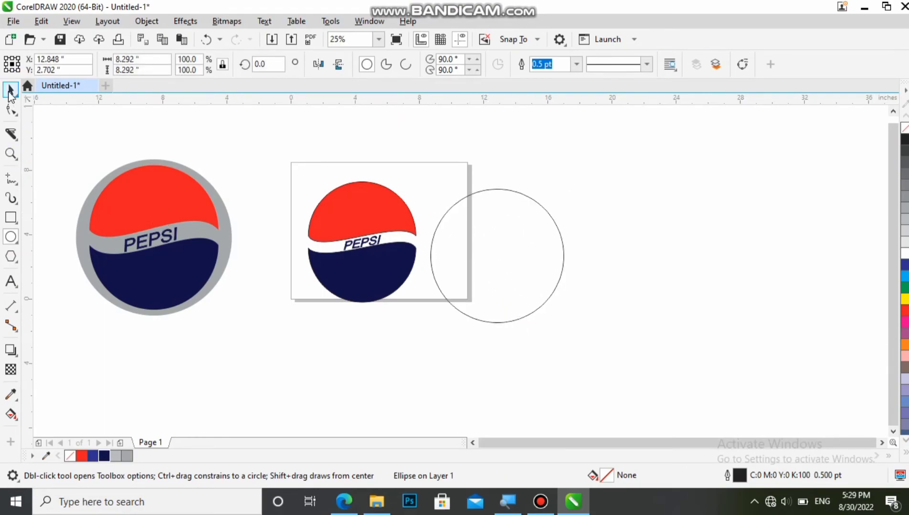
click(904, 210)
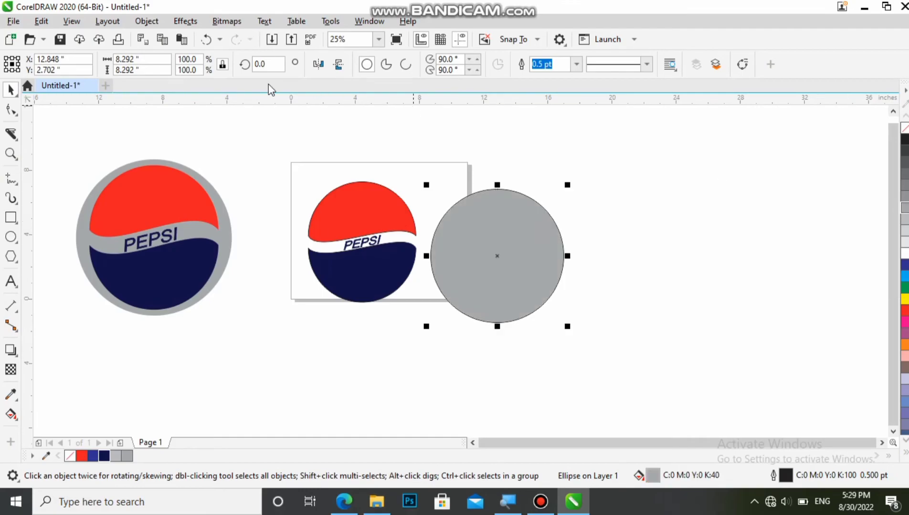
Group the red shape, navy shape and PEPSI text, and centre the group and the grey circle on each other horizontally and vertically
drag(277, 165, 429, 337)
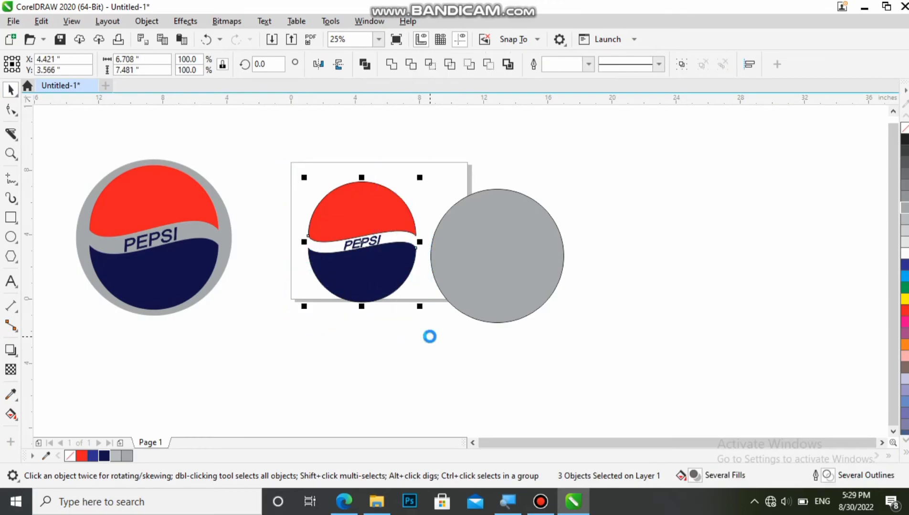
key(ctrl+g)
click(493, 271)
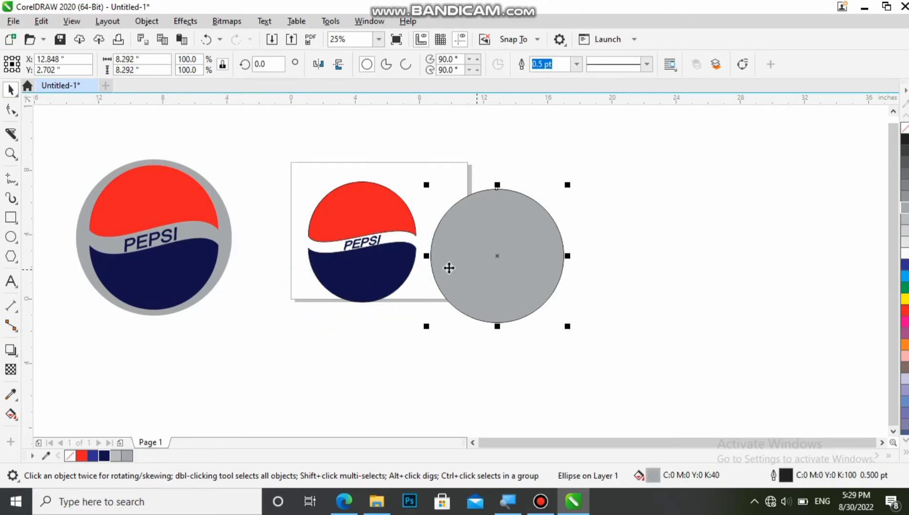
shift+click(374, 222)
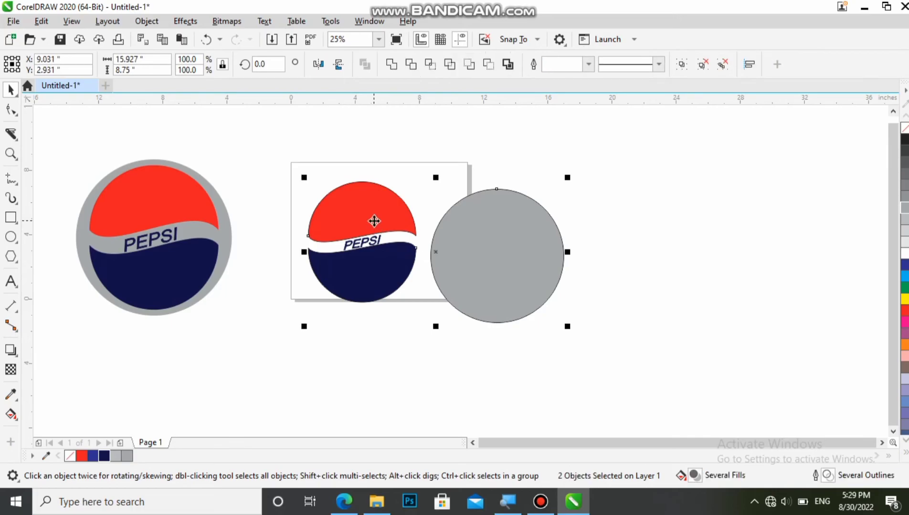
key(c)
key(e)
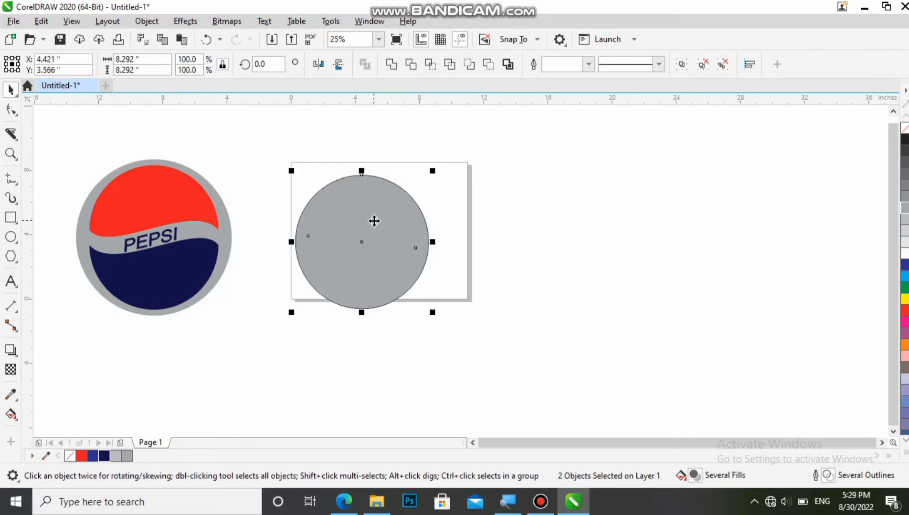
Bring the logo group in front of the grey circle and remove the outlines from both
drag(260, 160, 277, 149)
drag(435, 319, 424, 343)
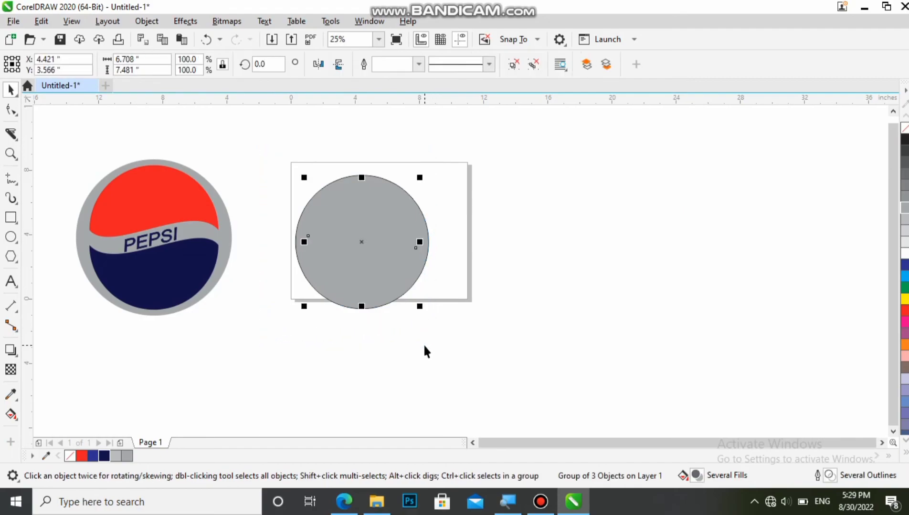
key(shift+Page_Up)
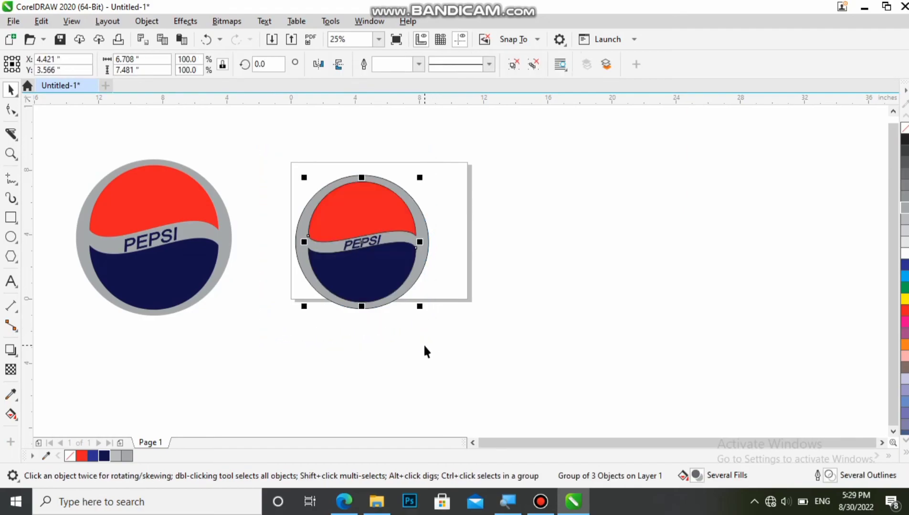
click(481, 218)
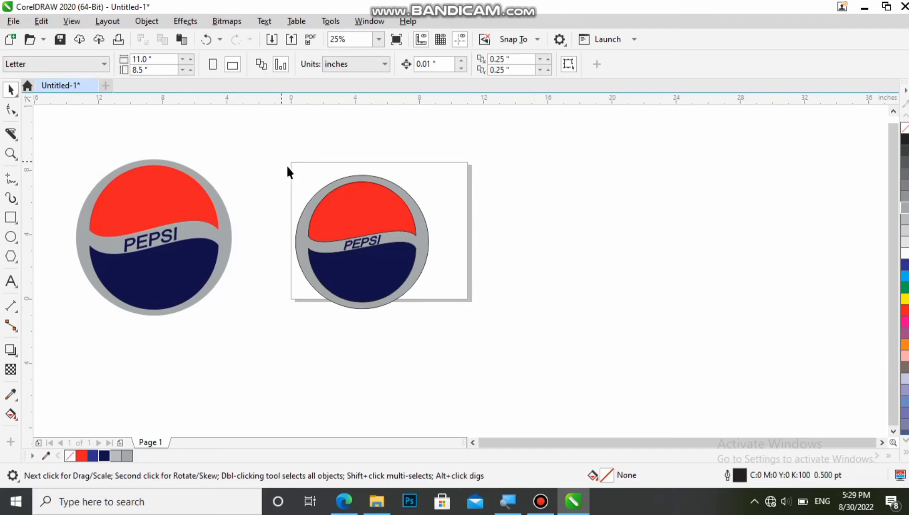
drag(371, 241, 447, 325)
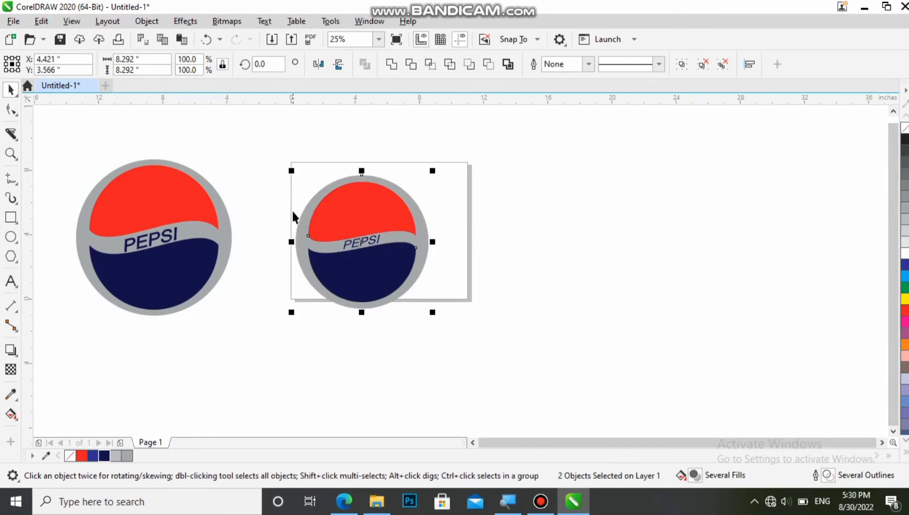
Examine the completed logo enlarged and in a full-screen preview
key(z)
drag(279, 166, 439, 324)
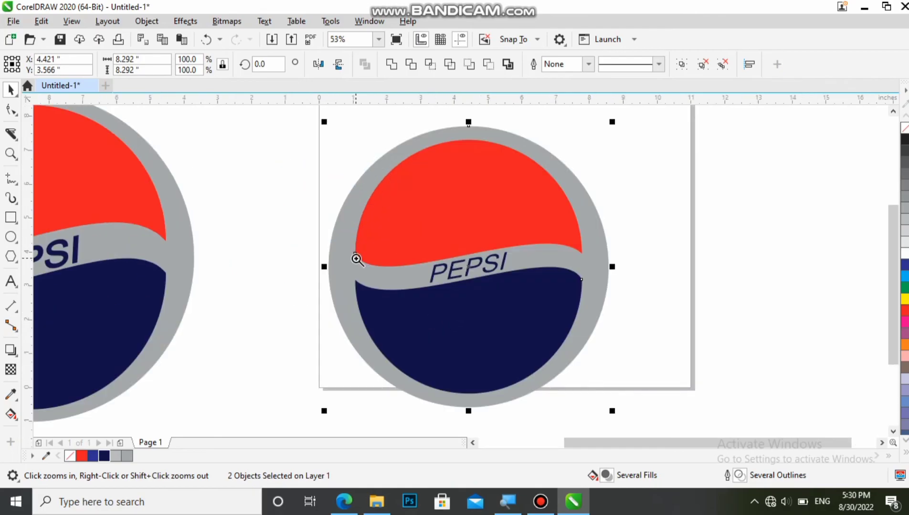
scroll(353, 252, down, 4)
drag(410, 272, 431, 296)
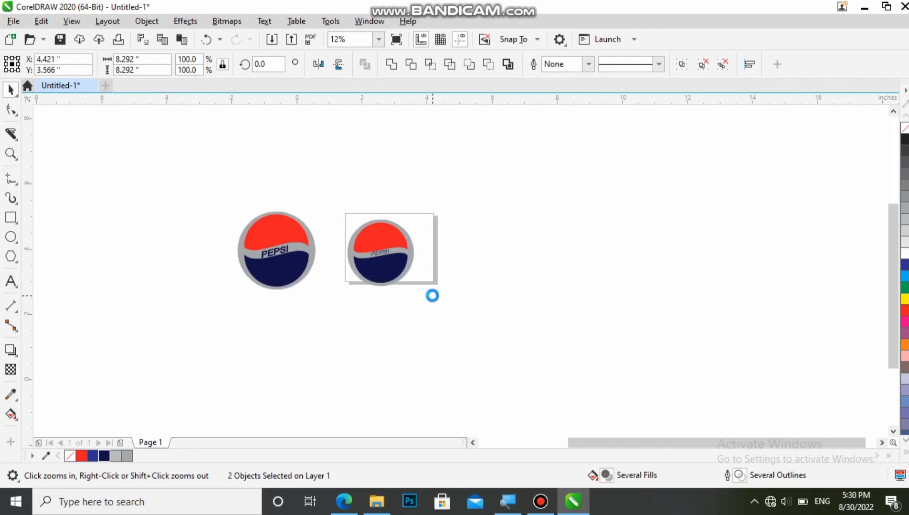
key(F9)
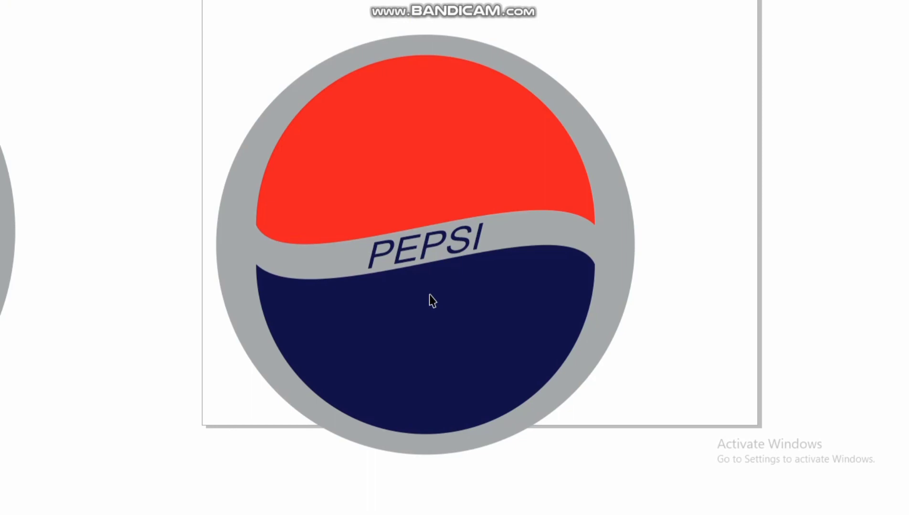
key(Escape)
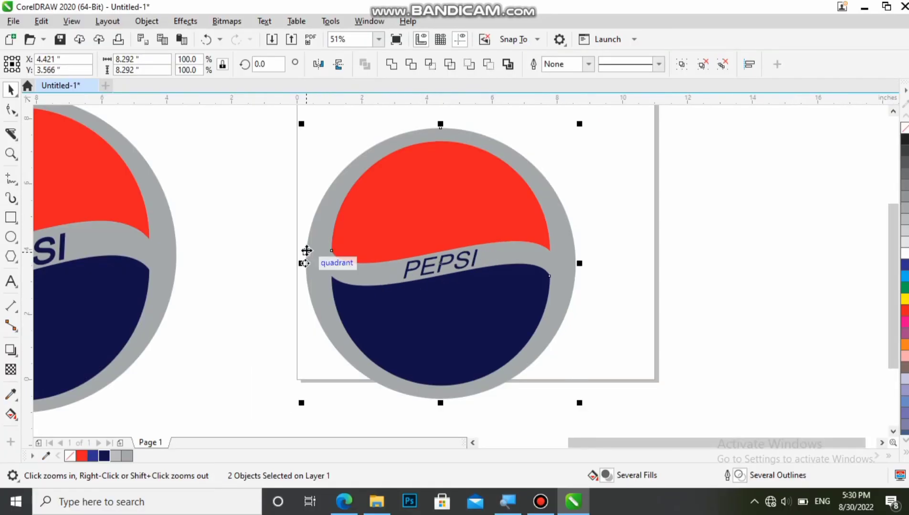